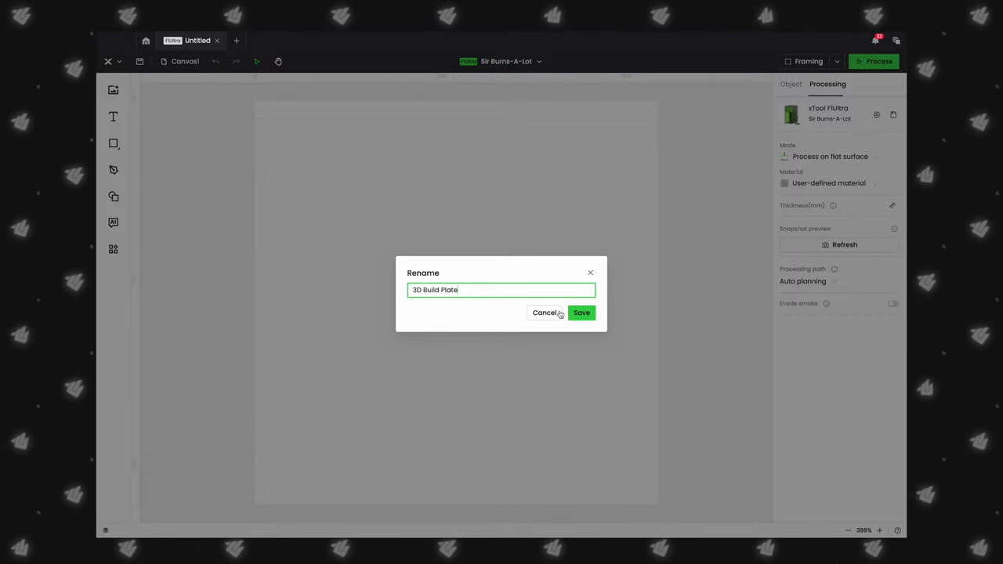
Save the project under its new name, '3D Build Plate'
click(581, 313)
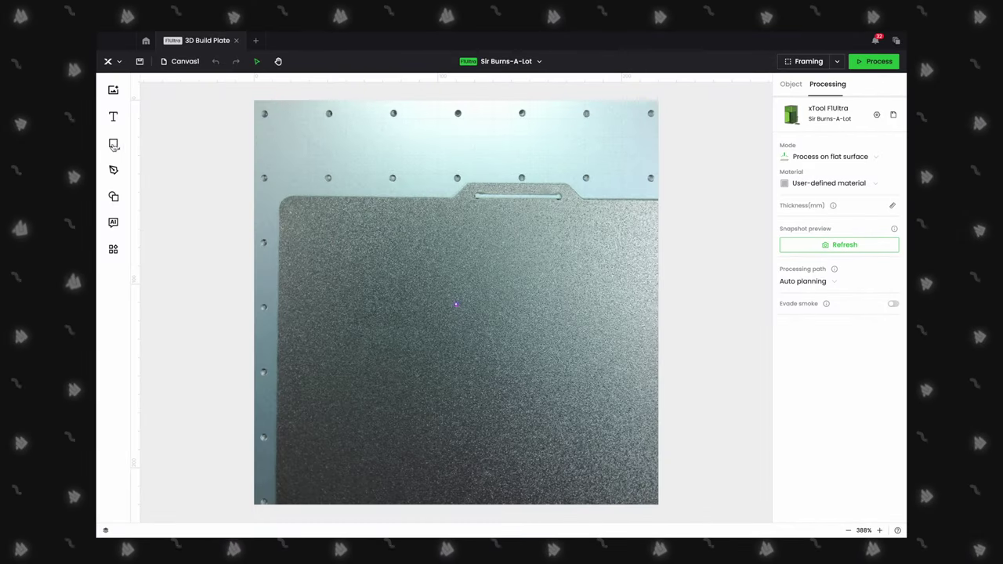
Draw a small 6.44 × 6.44 mm square at the build plate's top-left corner
mouse_move(120, 150)
click(167, 157)
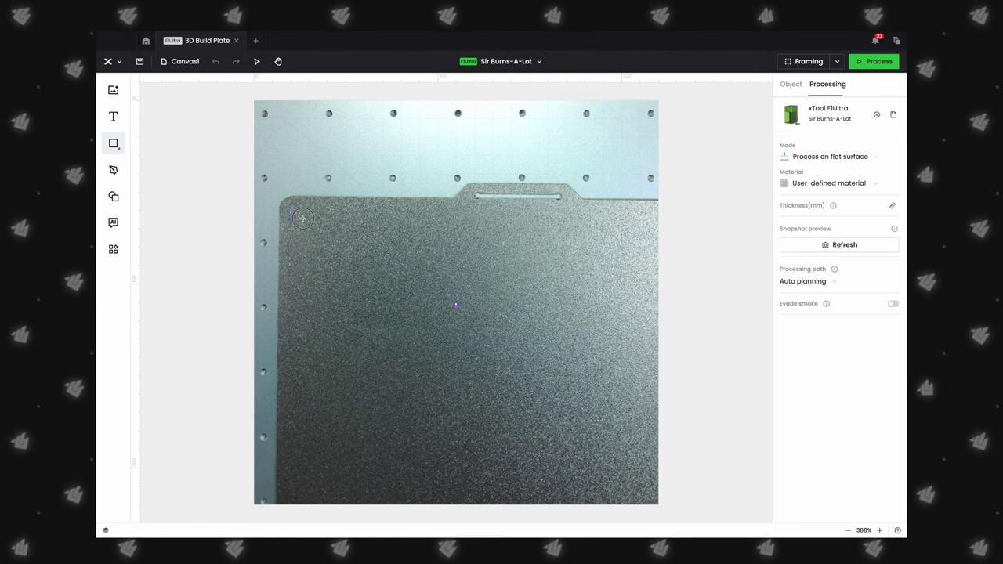
drag(303, 218, 290, 203)
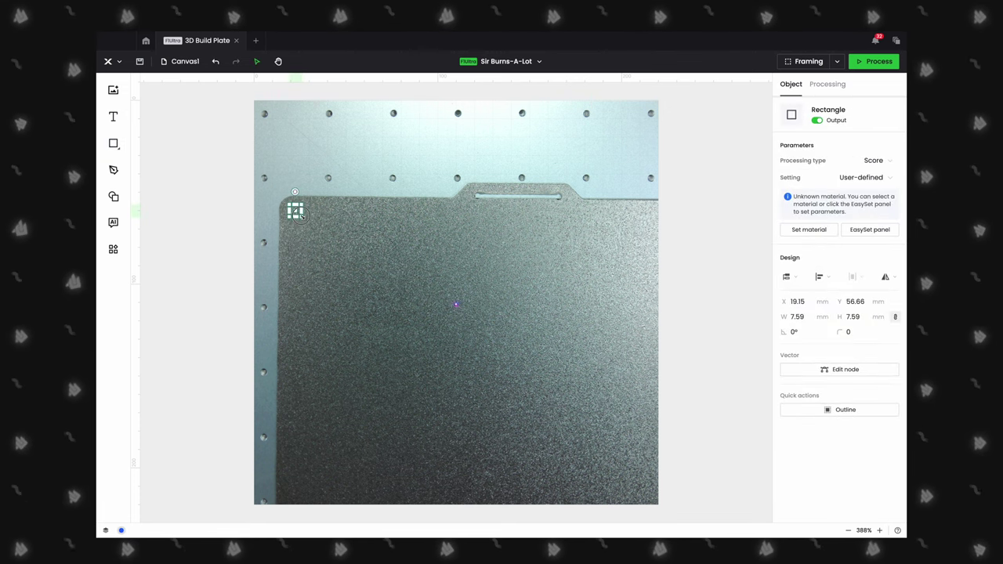
Change the square's processing type from Score to Engrave
click(347, 170)
click(293, 212)
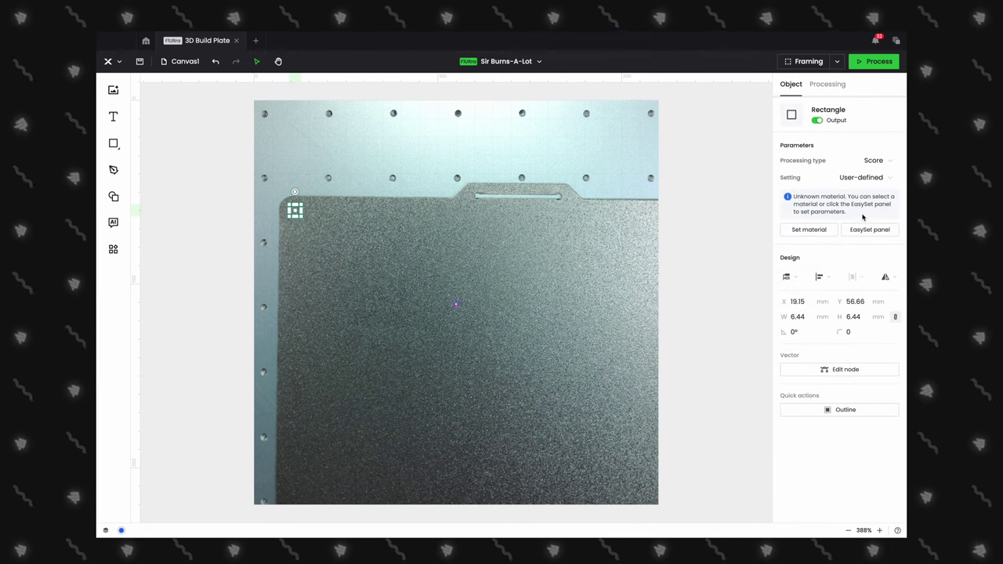
click(874, 162)
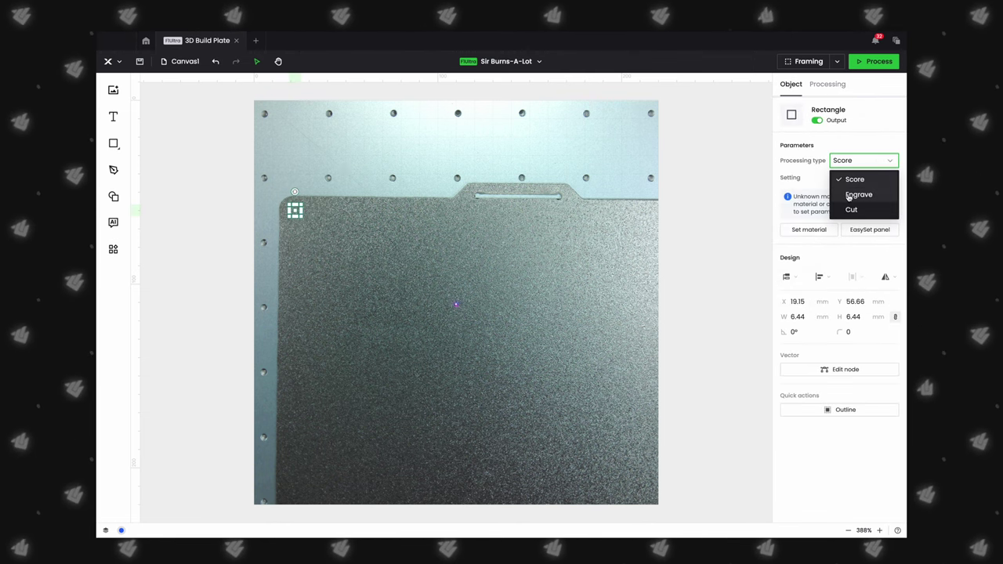
click(849, 195)
click(383, 237)
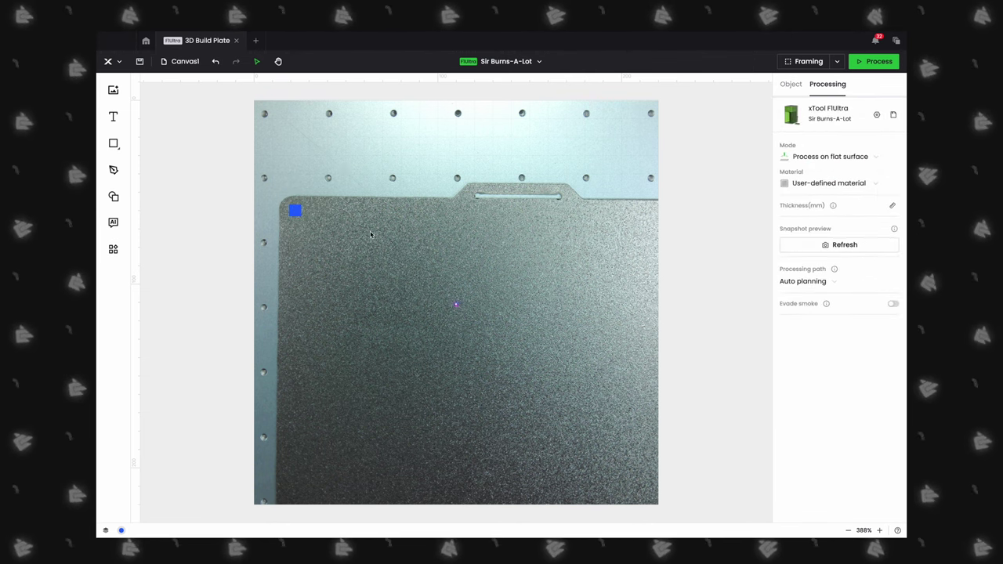
click(296, 210)
Give the square Fiber IR laser settings: 100% power, 1500 mm/s and 300 lines per cm
click(859, 228)
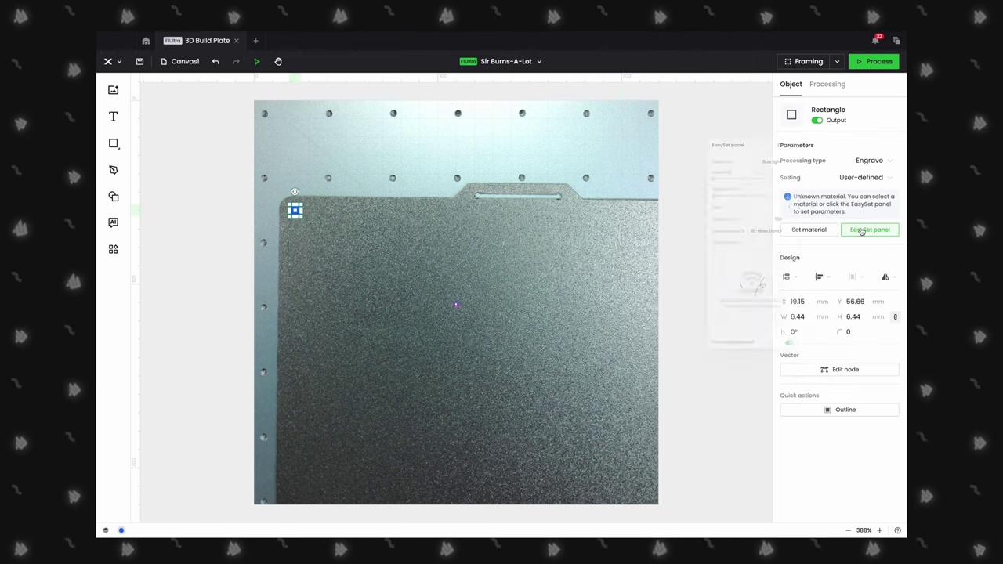
click(745, 133)
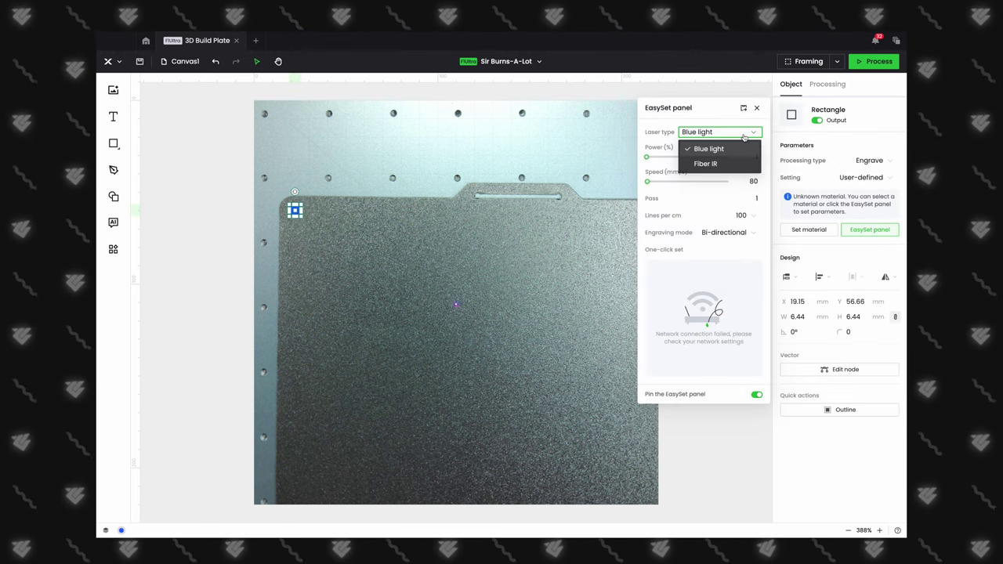
click(707, 164)
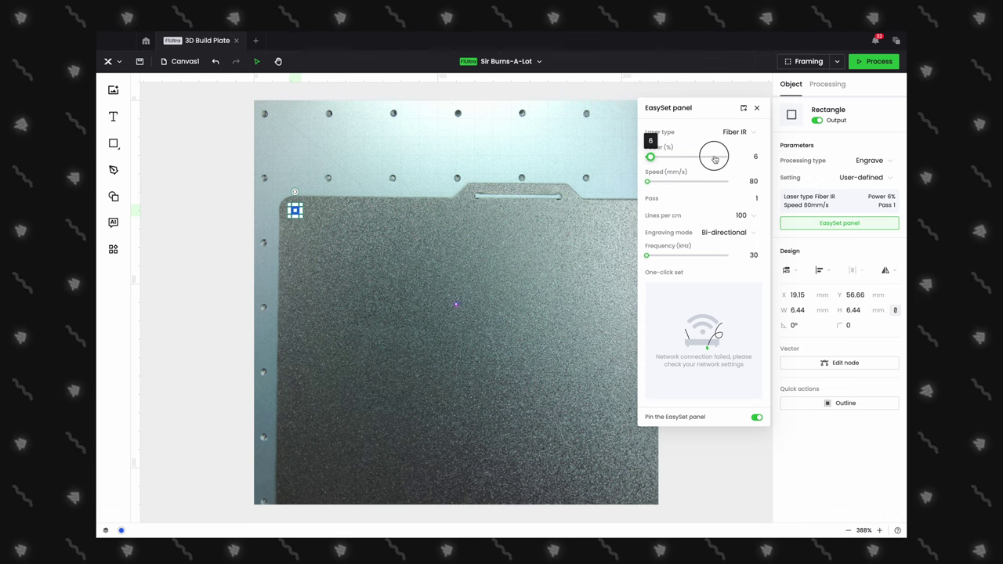
drag(715, 159, 772, 159)
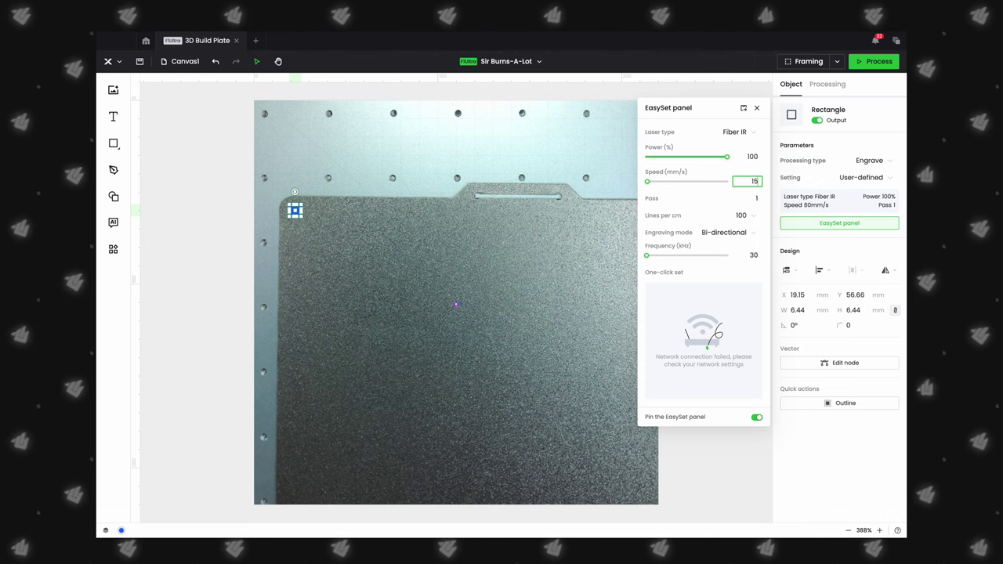
click(741, 216)
scroll(723, 298, down, 3)
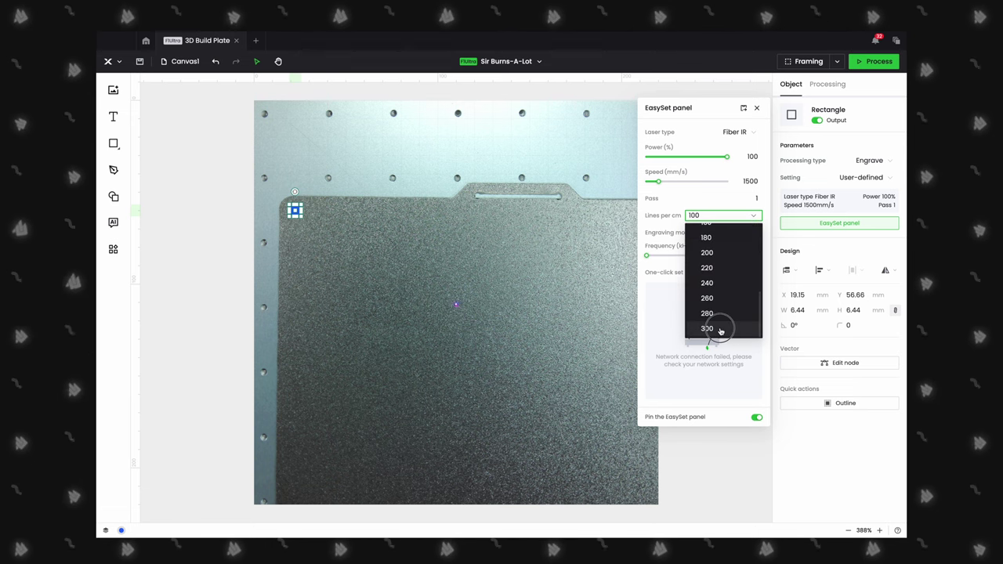
click(722, 329)
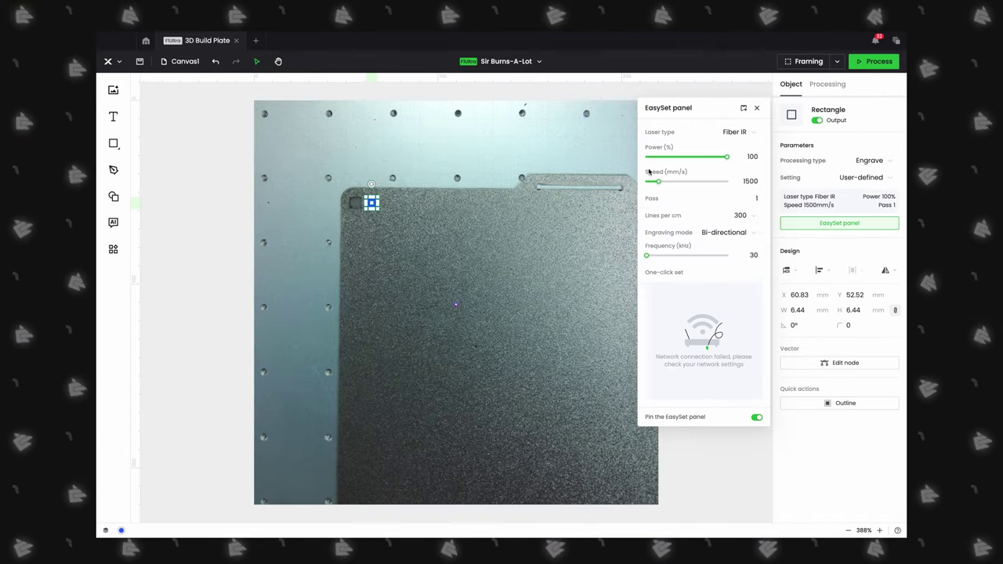
Set the logo vector's speed to 1000 mm/s and its passes from 2 to 3
click(743, 181)
double_click(743, 181)
text(20)
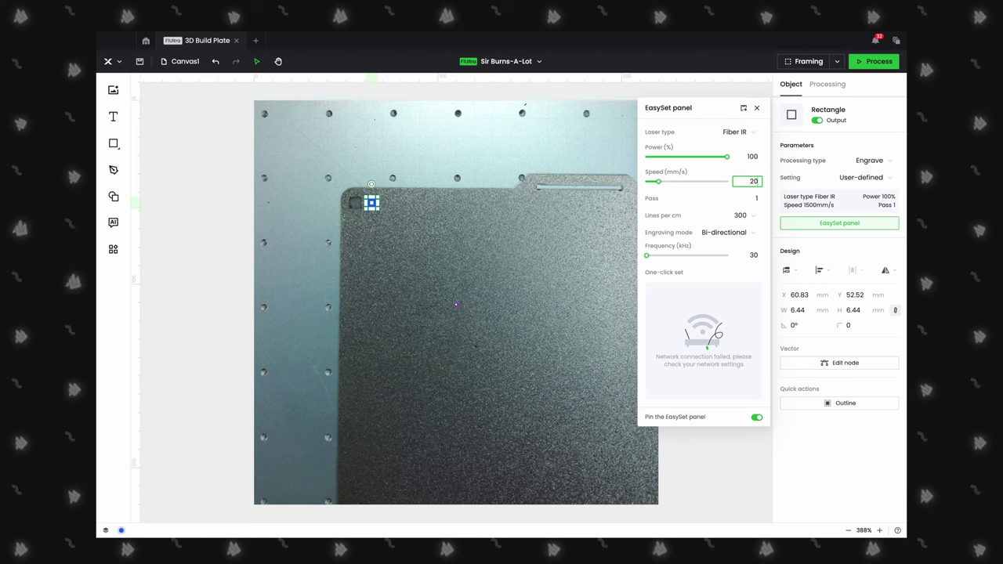
text(000)
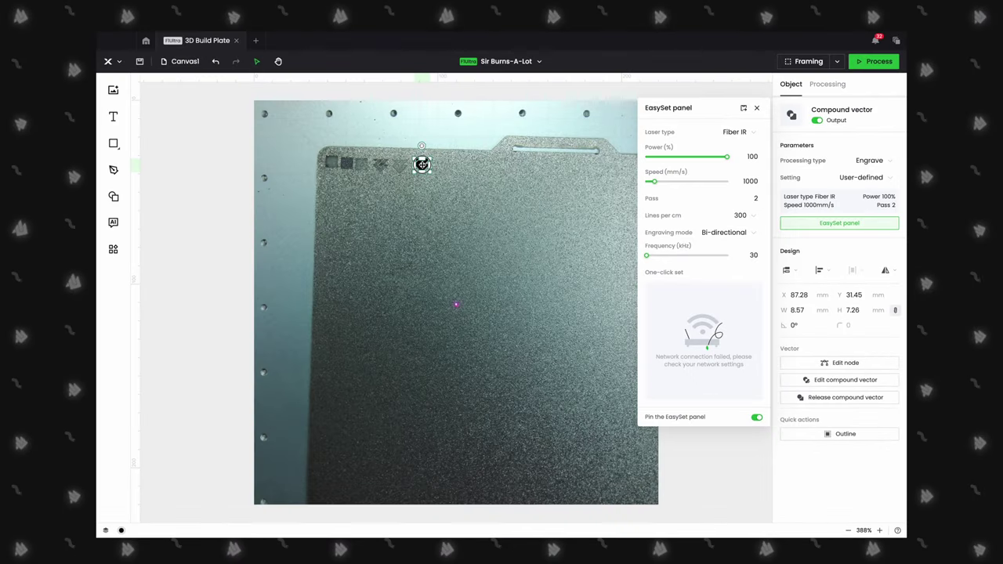
drag(423, 164, 422, 165)
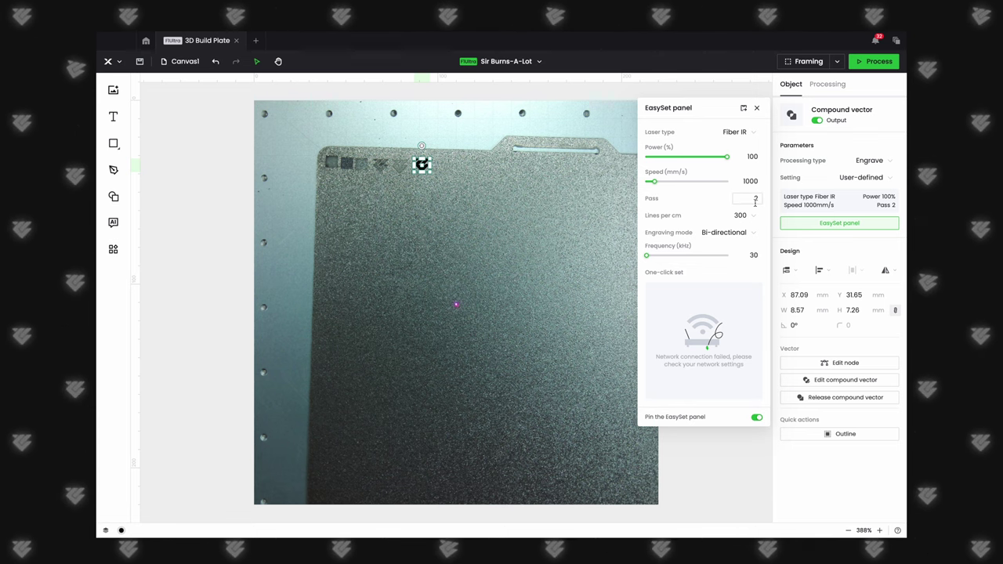
click(755, 200)
key(BackSpace)
text(3)
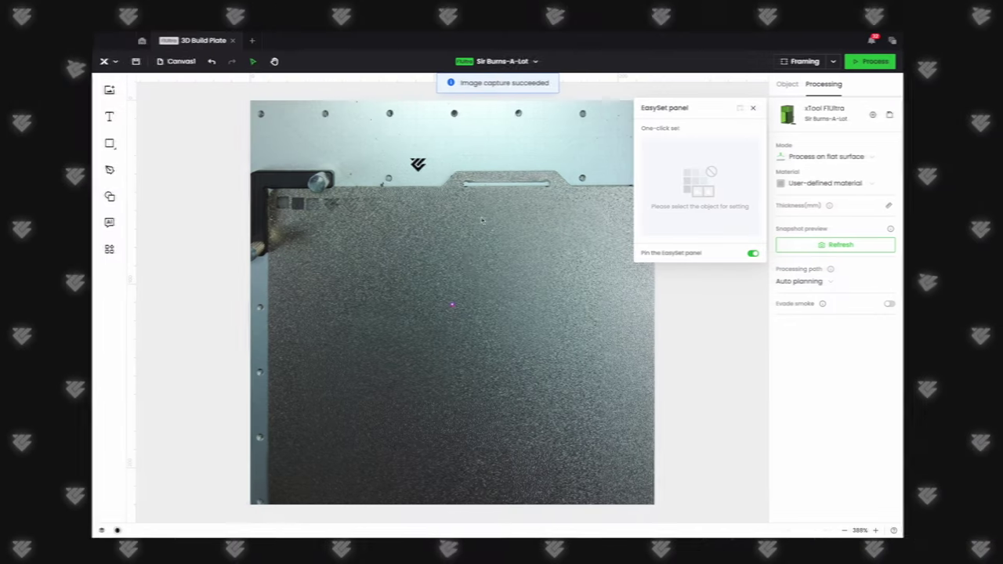
Move the logo to the sheet's top-left, at X 14.6, Y 64.84 mm
click(420, 163)
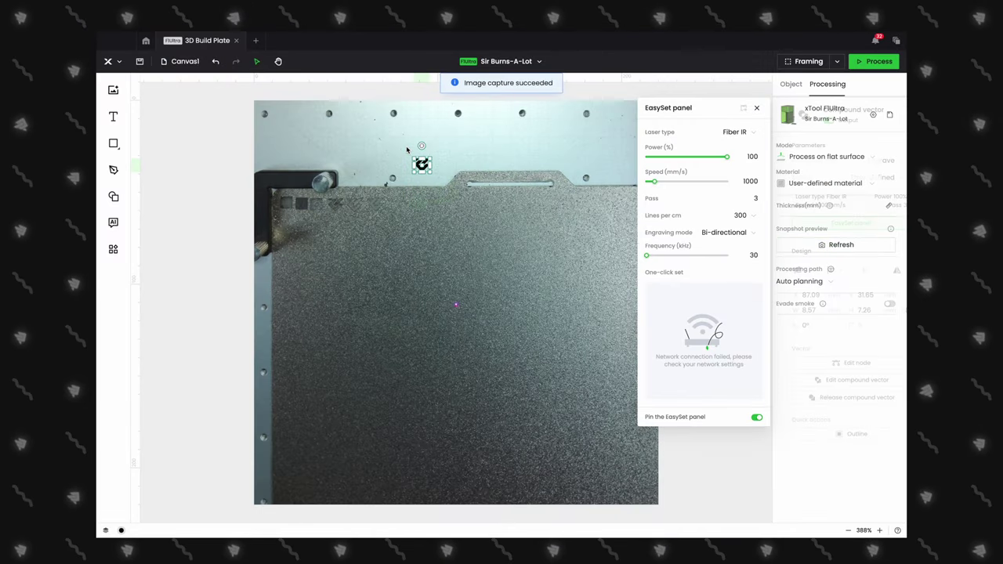
click(471, 168)
click(422, 164)
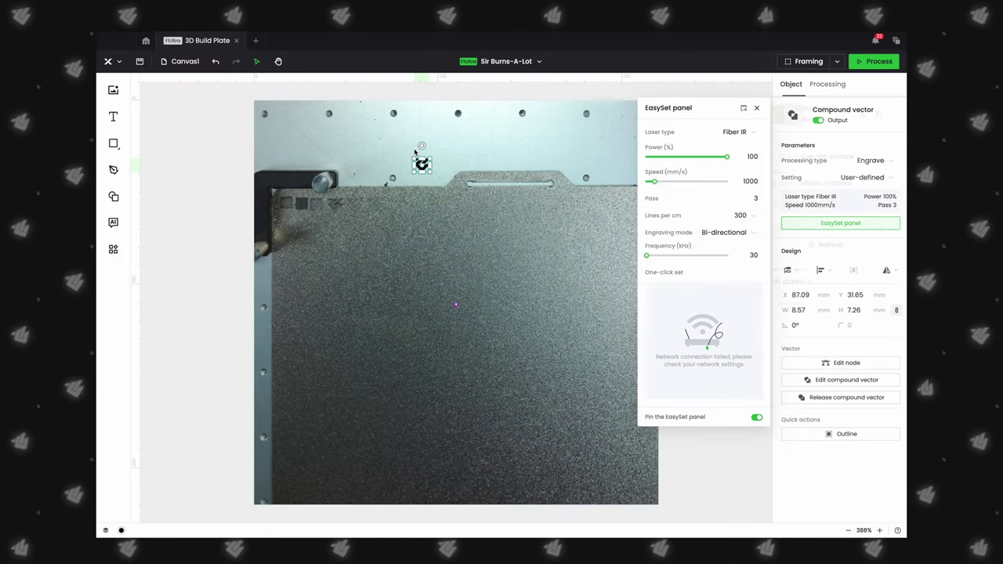
drag(420, 171, 304, 235)
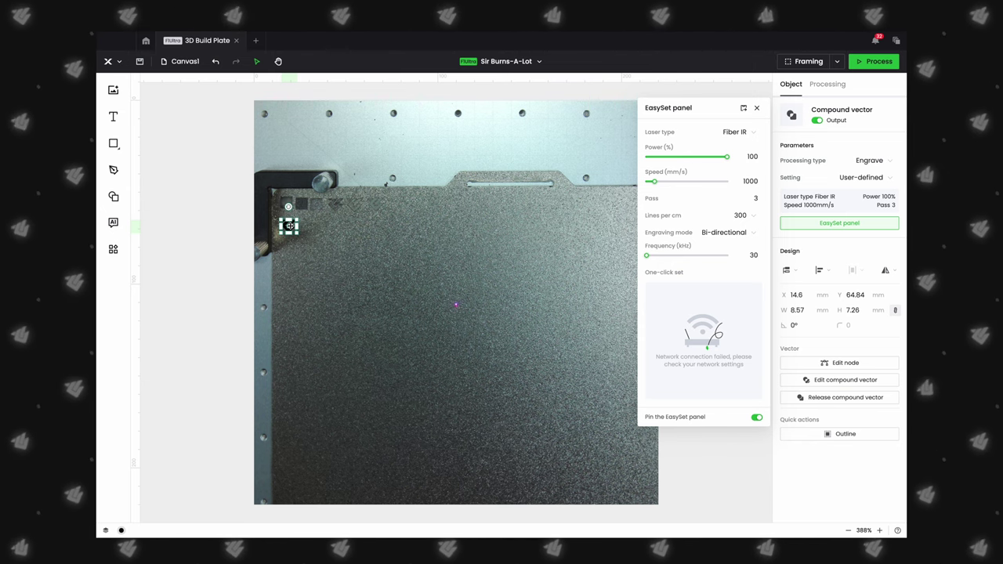
click(114, 250)
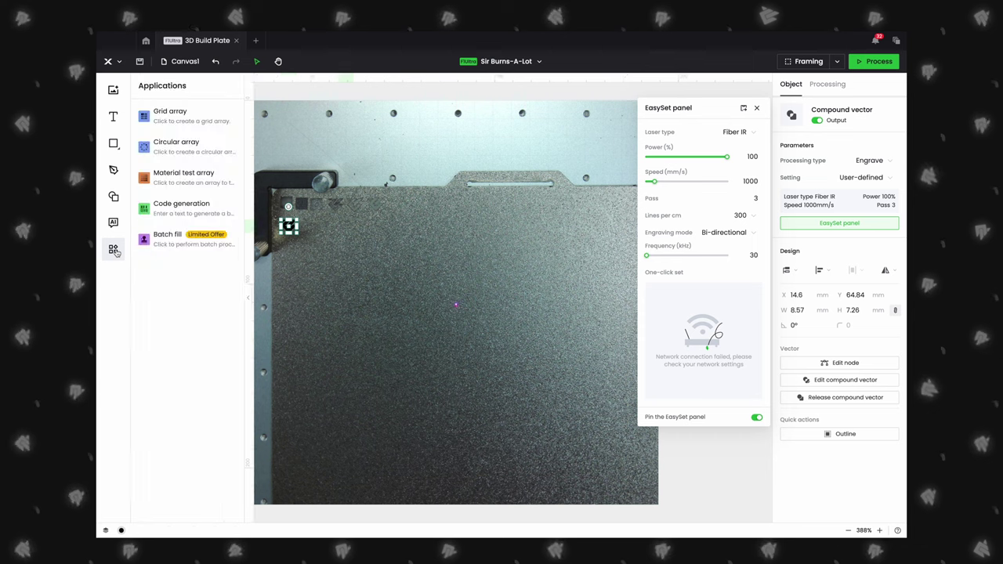
Array the logo into a 9 × 6 grid with 5 mm X and Y spacing
click(205, 123)
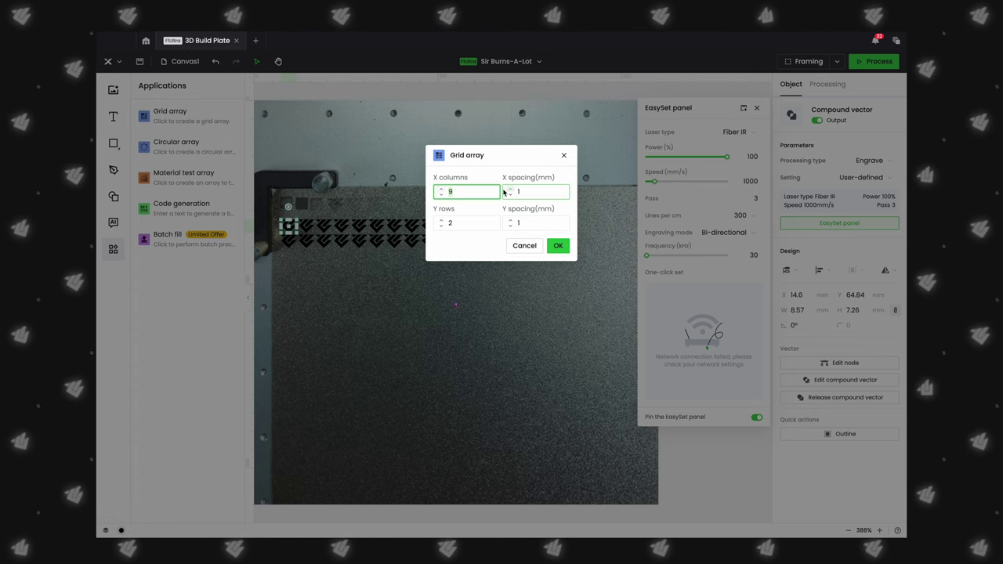
click(440, 223)
click(441, 223)
click(440, 223)
click(441, 223)
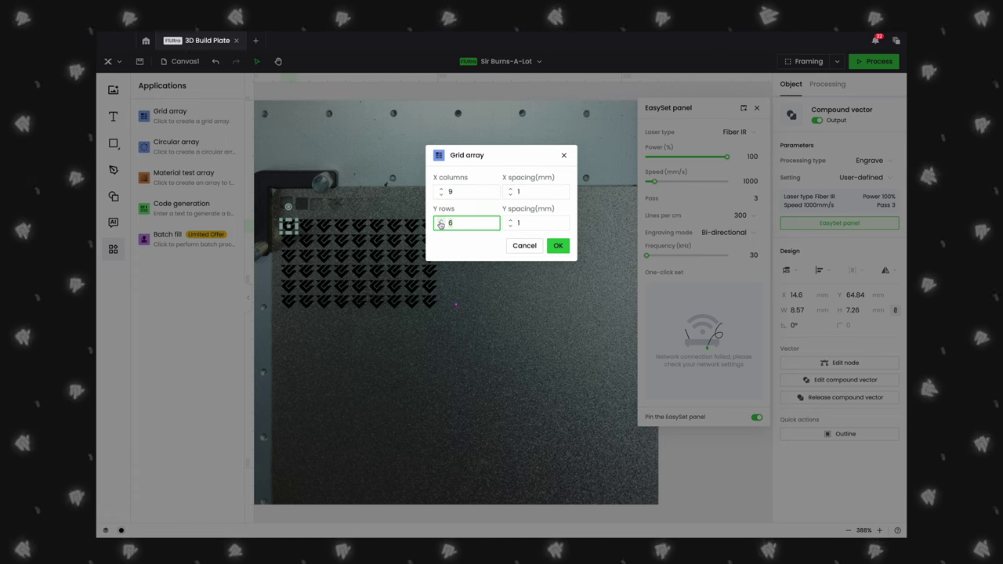
click(516, 194)
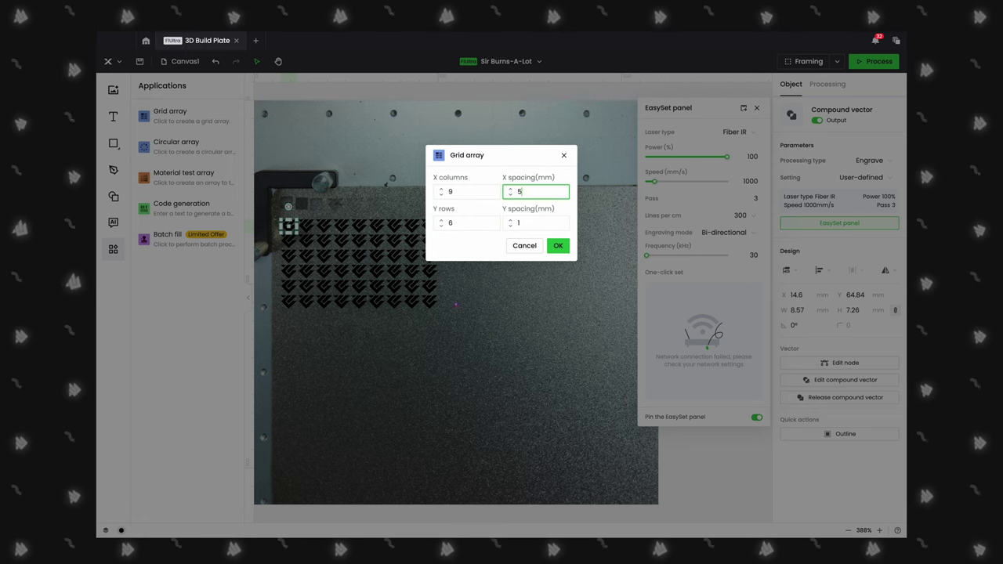
click(529, 221)
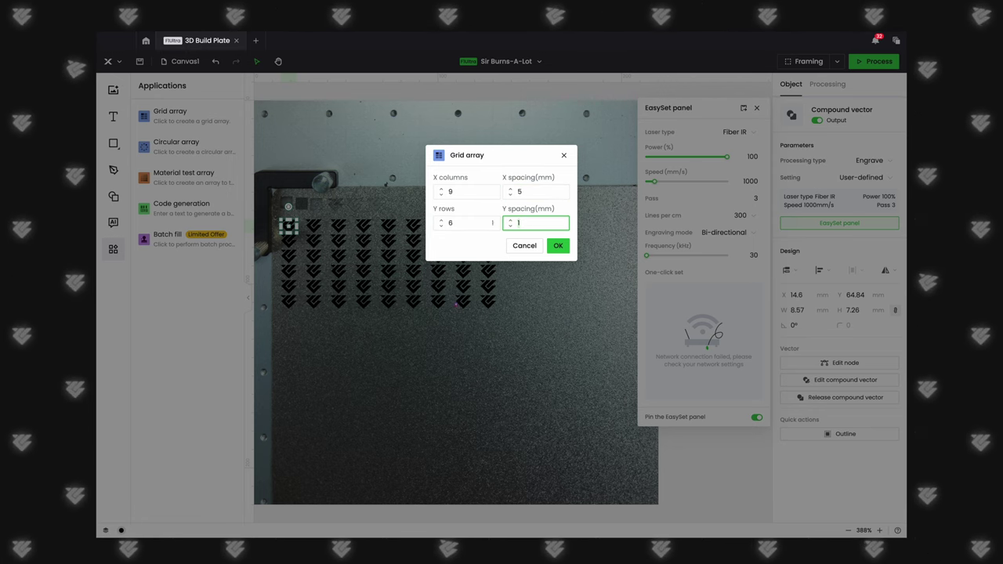
text(5)
click(556, 245)
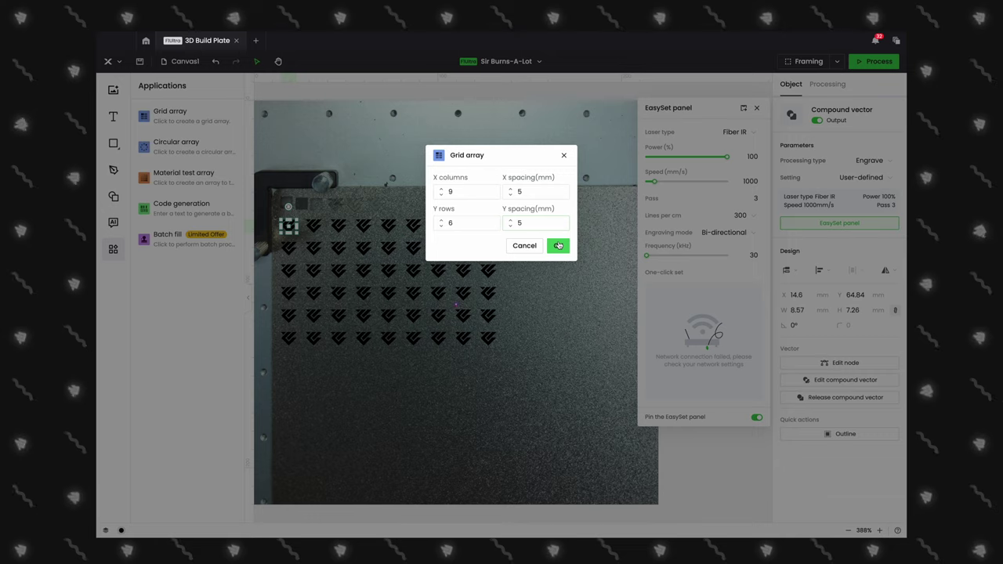
click(559, 246)
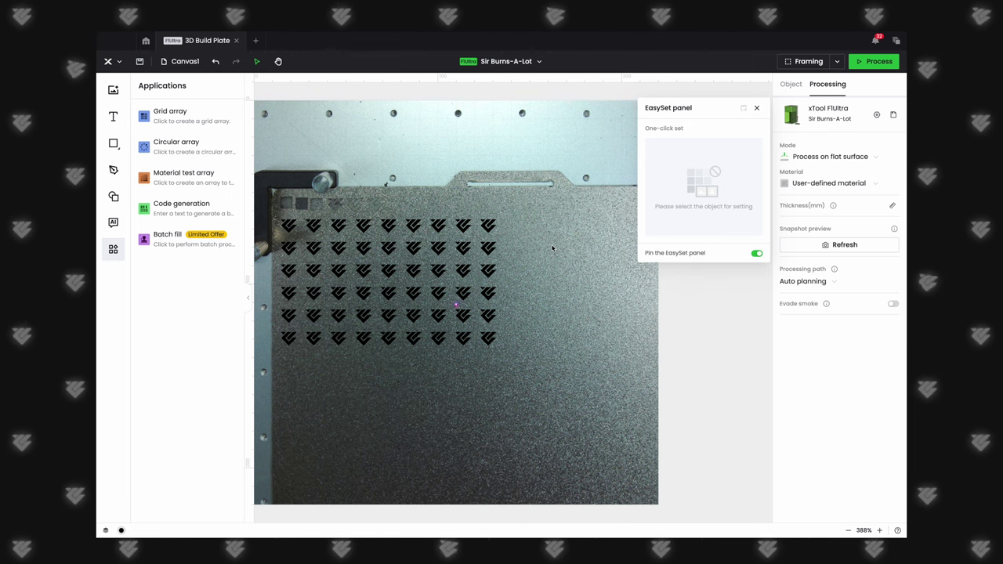
Select every logo in the array to review their Fiber IR 100%, 1000 mm/s, 3-pass settings
click(464, 229)
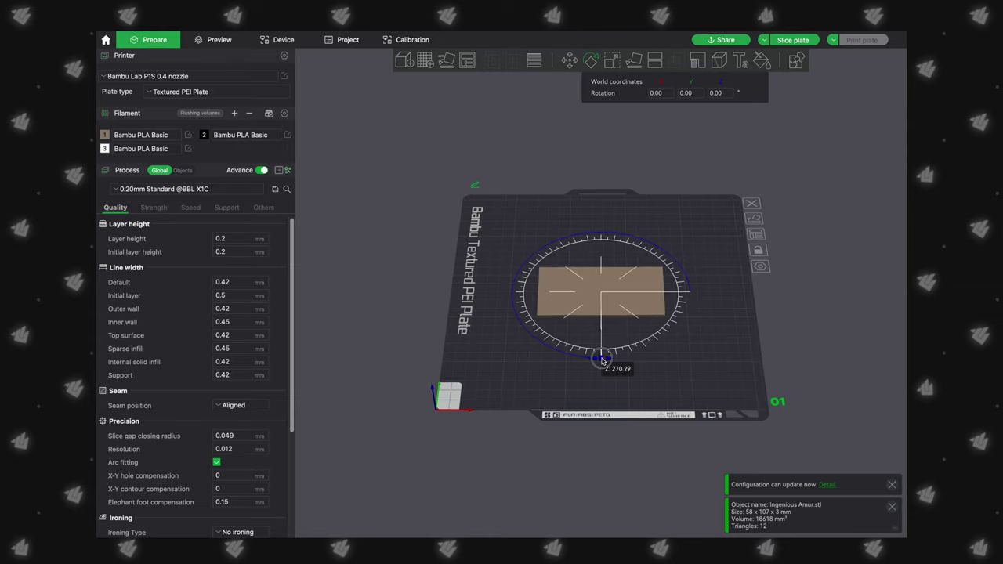
Drag the rotated logo piece toward the upper-left of the Bambu Studio plate
drag(623, 289, 549, 219)
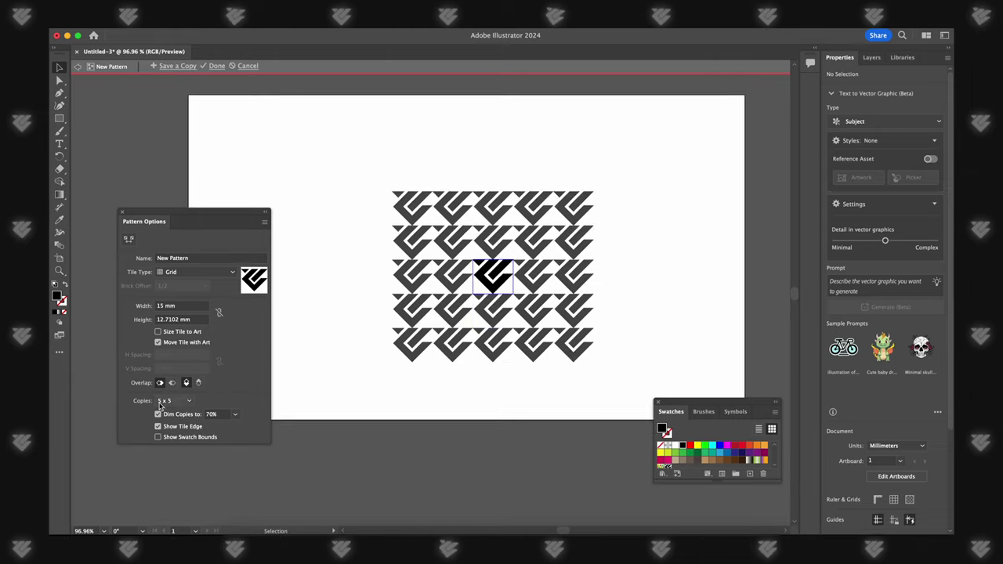
Set the pattern to 3 × 5 copies with Hex by Column tiles and save the swatch
click(174, 401)
click(173, 331)
click(196, 272)
click(192, 314)
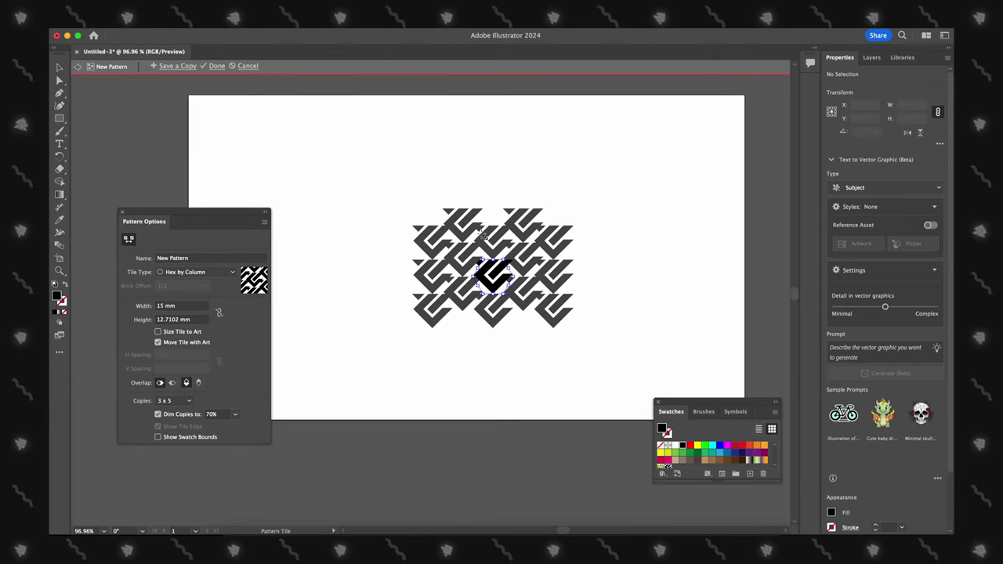
scroll(510, 259, up, 3)
drag(502, 246, 507, 251)
click(216, 65)
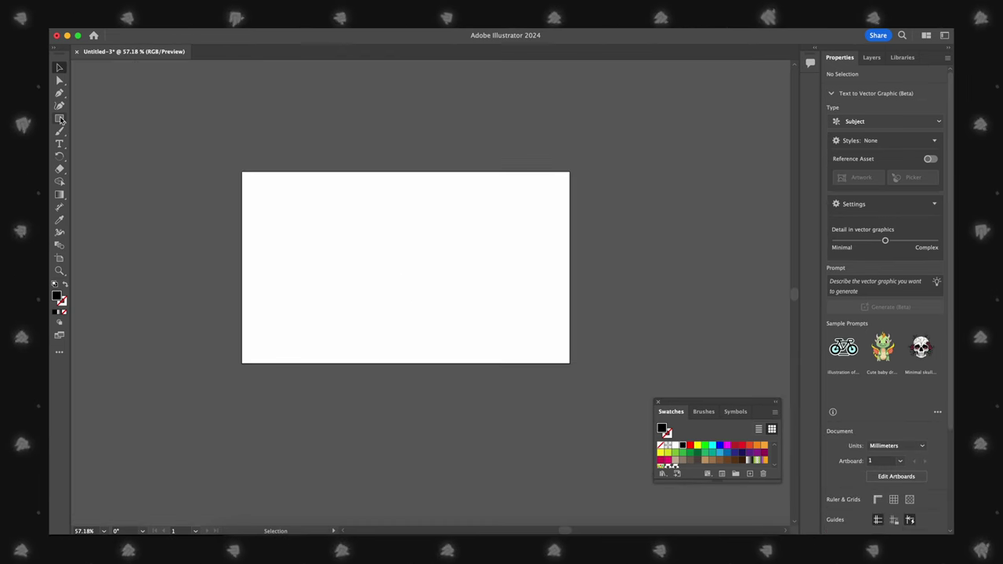
Draw a 207 × 121 mm rectangle filled with the new pattern swatch and select it
drag(242, 172, 570, 363)
click(663, 467)
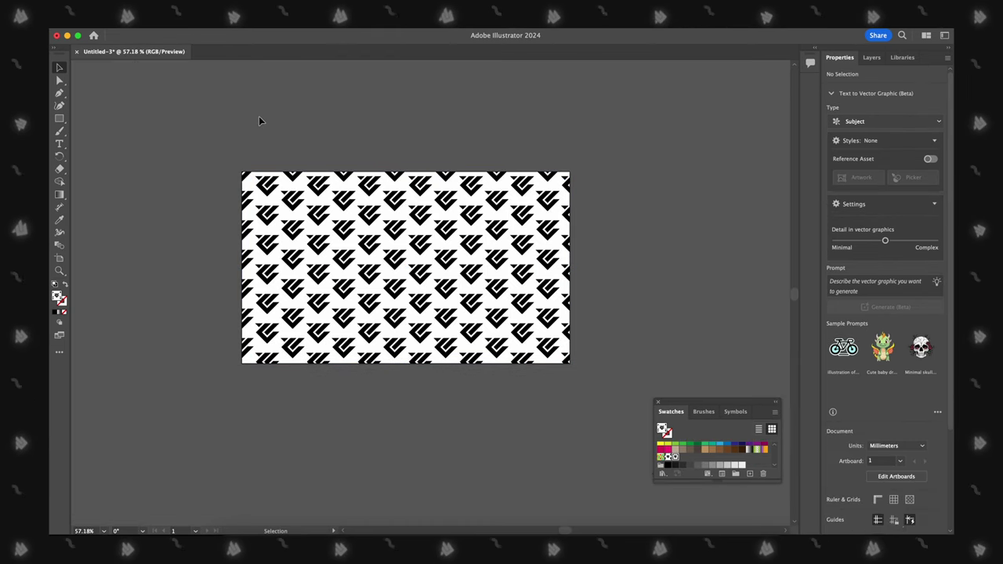
key(v)
click(357, 148)
key(super+a)
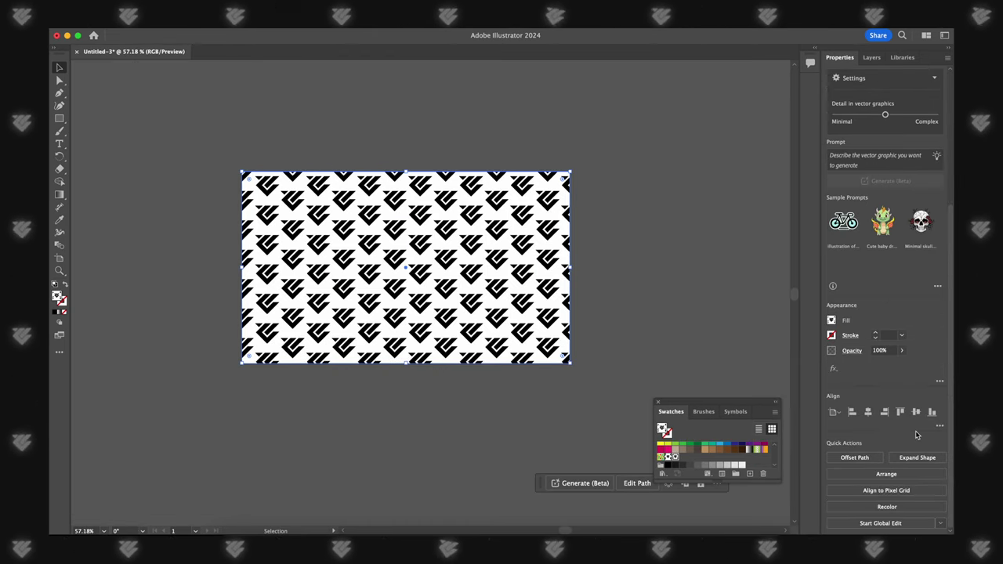
Bring up the Pathfinder panel for the pattern-filled rectangle
key(super+shift+slash)
text(path)
mouse_move(385, 92)
key(BackSpace)
key(BackSpace)
key(Escape)
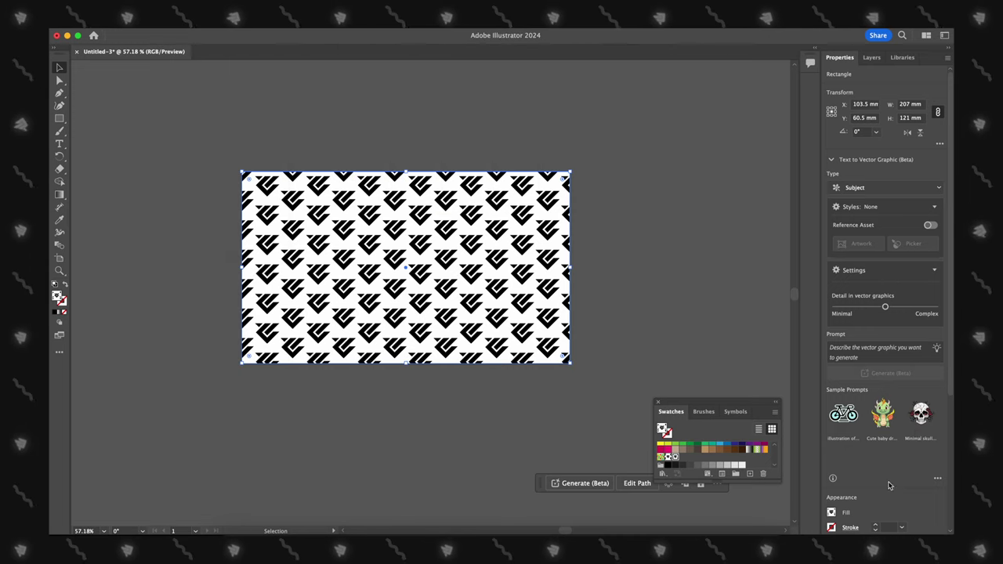
scroll(886, 314, down, 3)
key(super+shift+F9)
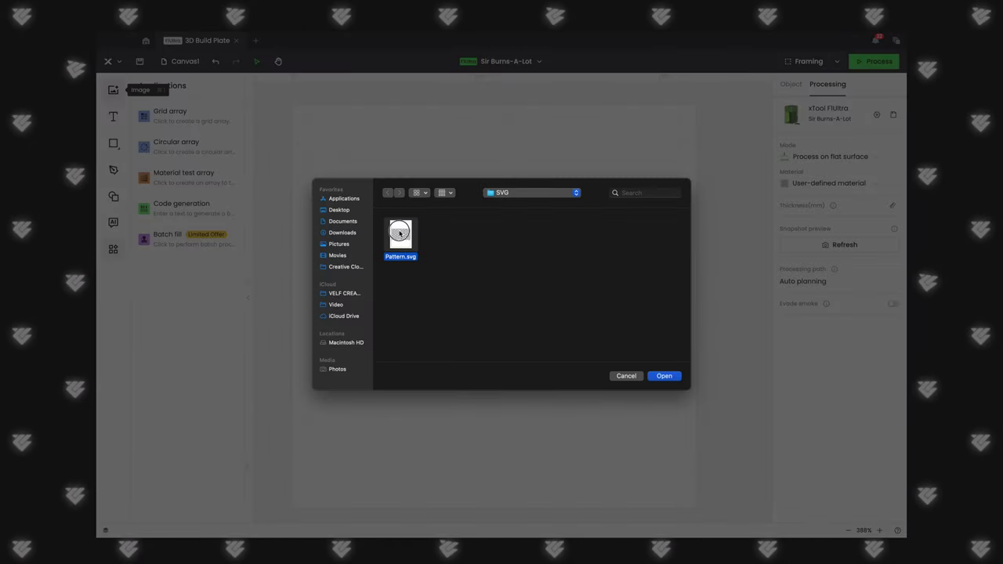
Import Pattern.svg, place it lower at X 6.5, Y 94.77 mm, and select it entirely
double_click(400, 233)
drag(479, 161, 494, 333)
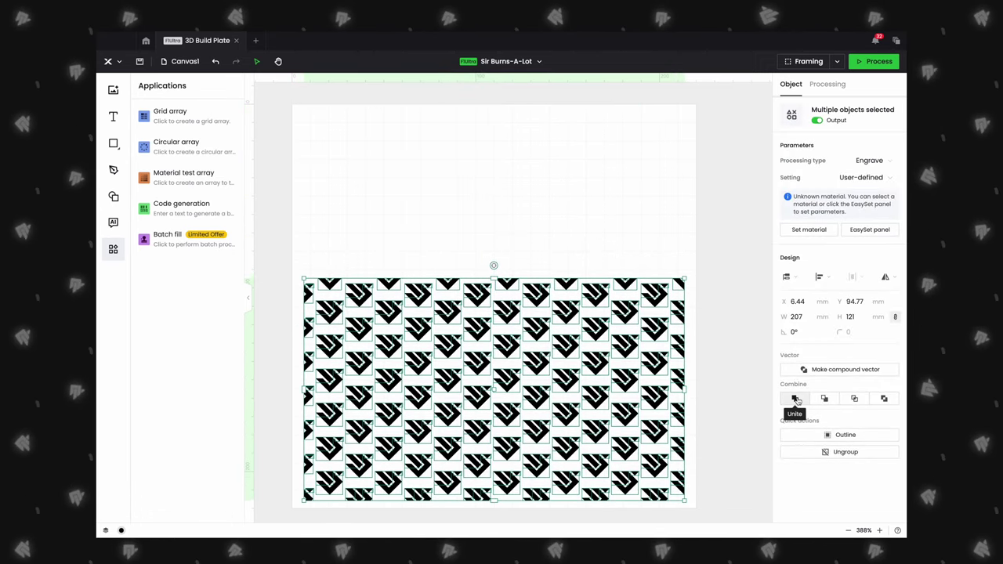
click(727, 374)
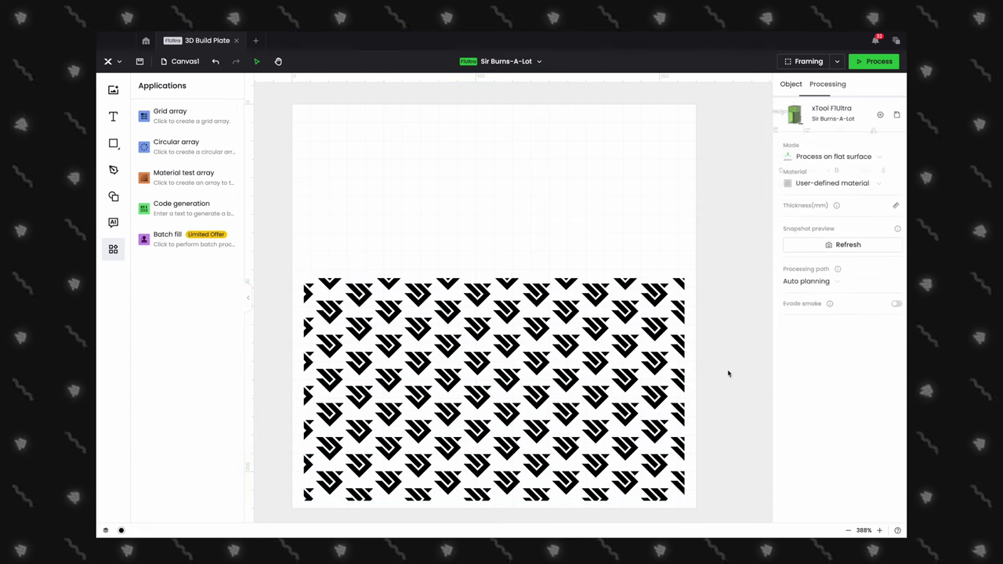
click(653, 330)
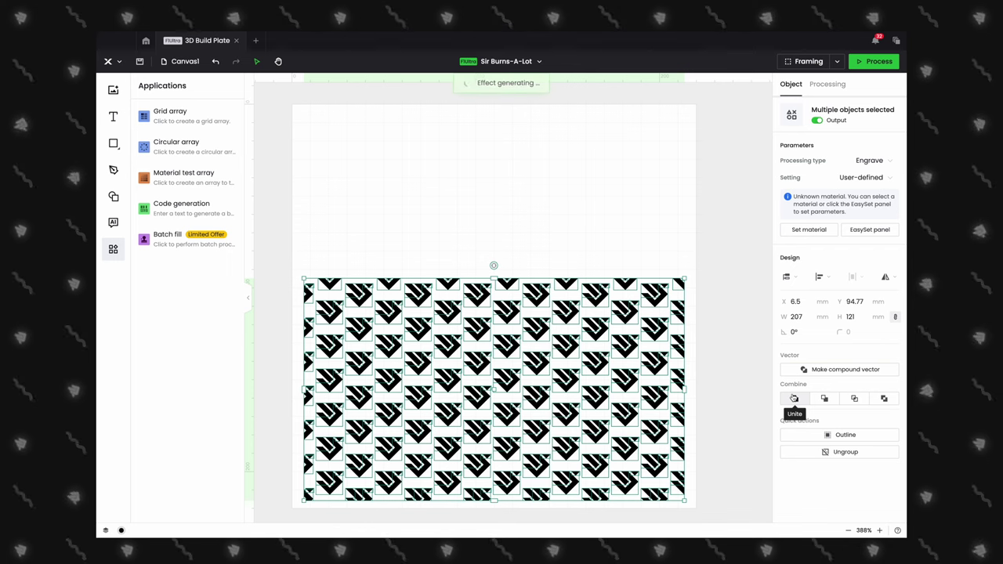
Set the document processing path to User defining
click(733, 341)
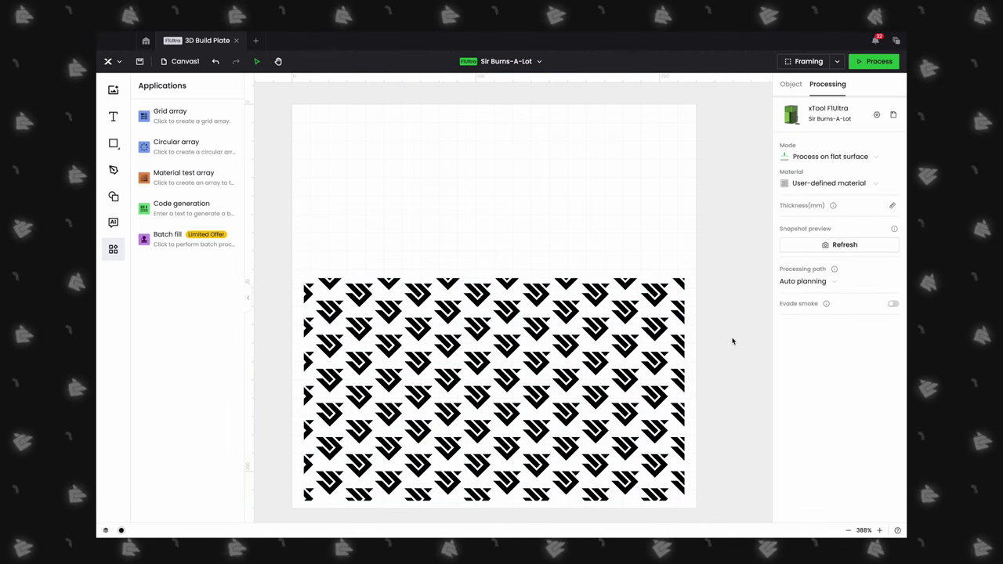
click(808, 282)
click(815, 314)
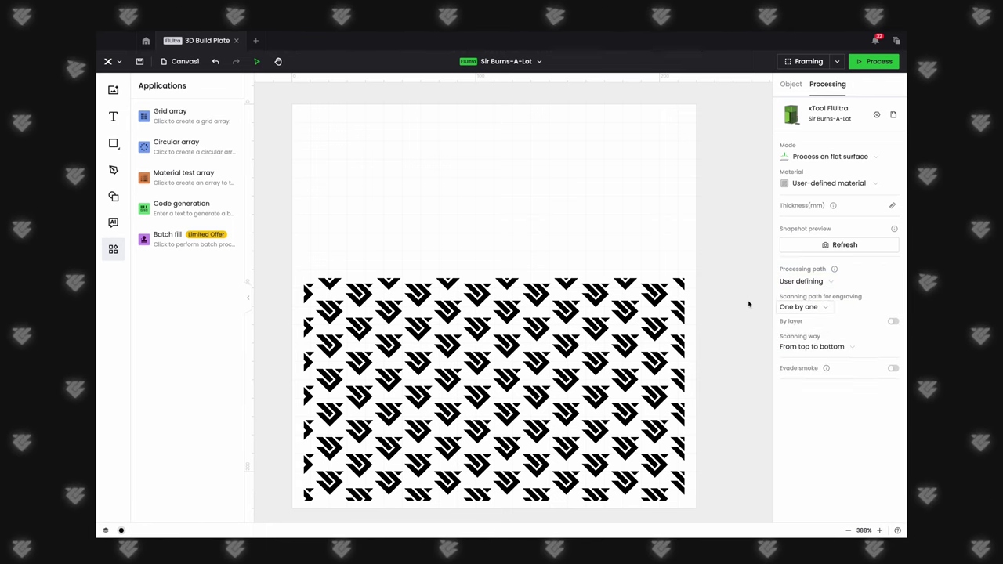
Give the pattern a speed of 1000 mm/s and a line density of 300 lines per cm
click(609, 377)
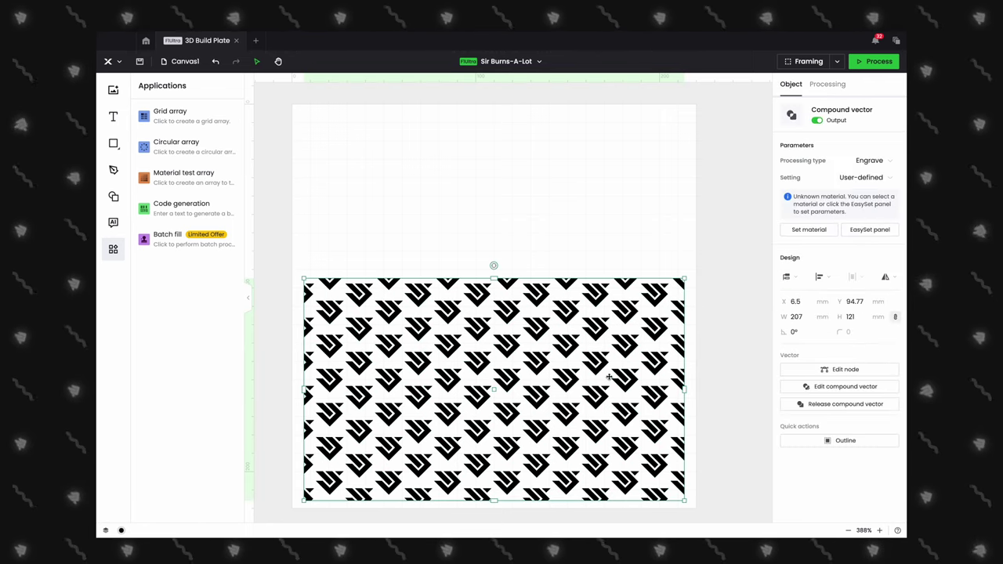
click(870, 230)
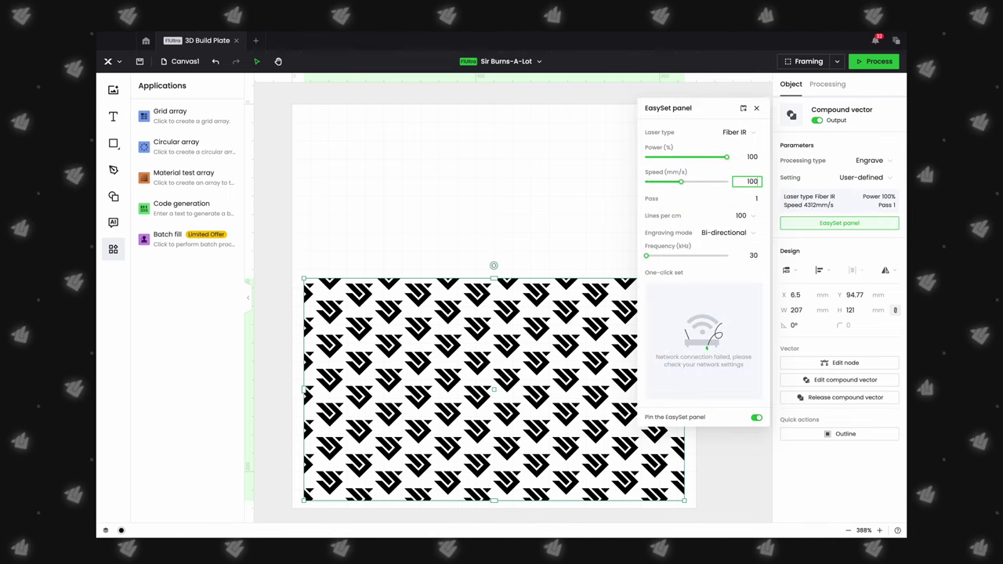
click(753, 216)
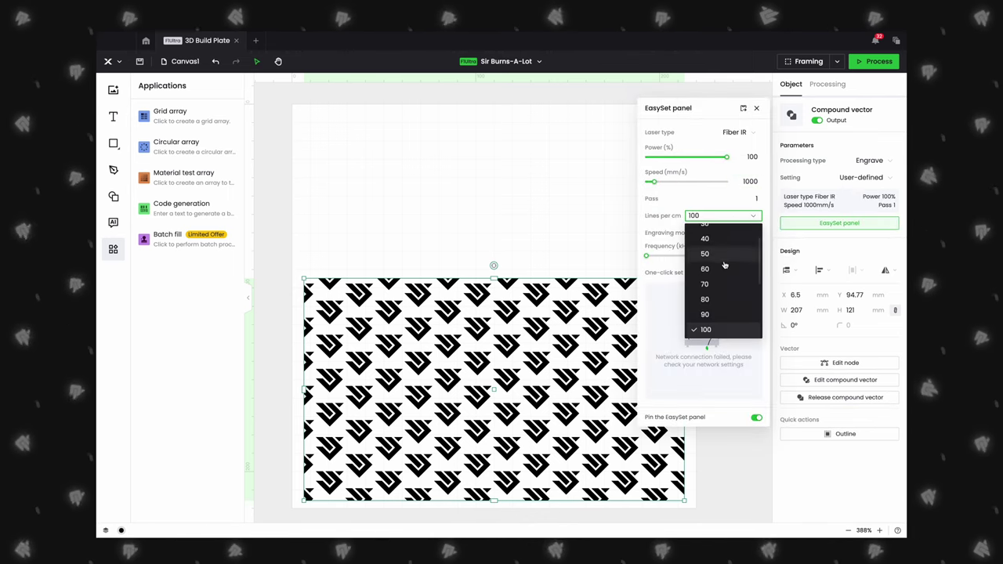
click(708, 328)
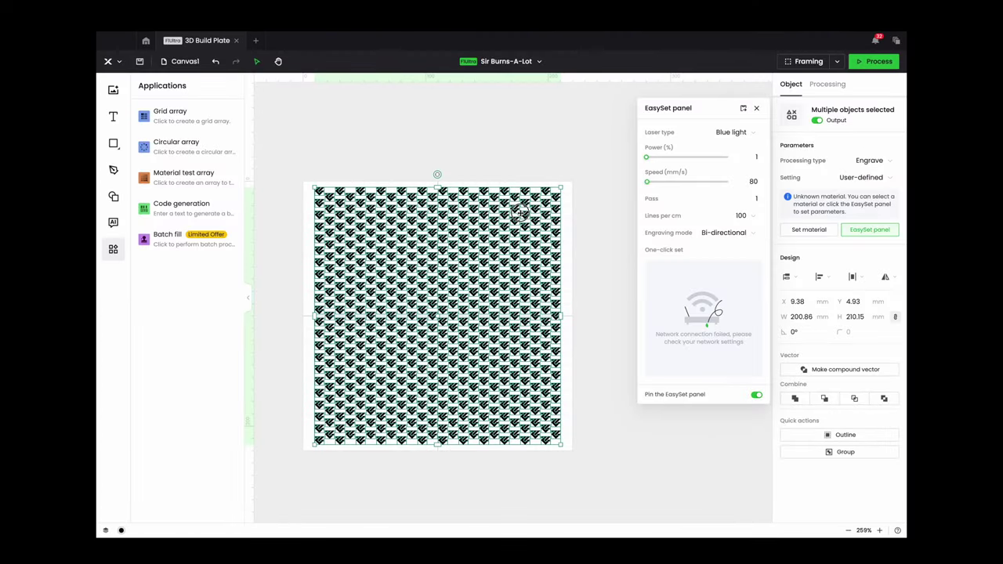
Keep One by one scanning from top to bottom and switch the processing path back to Auto planning
click(656, 455)
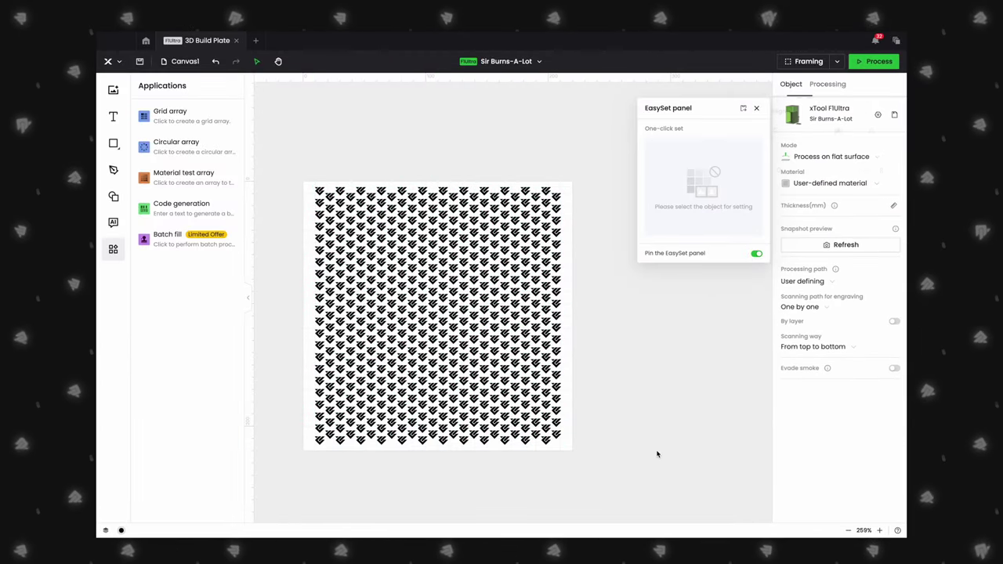
click(816, 308)
click(814, 307)
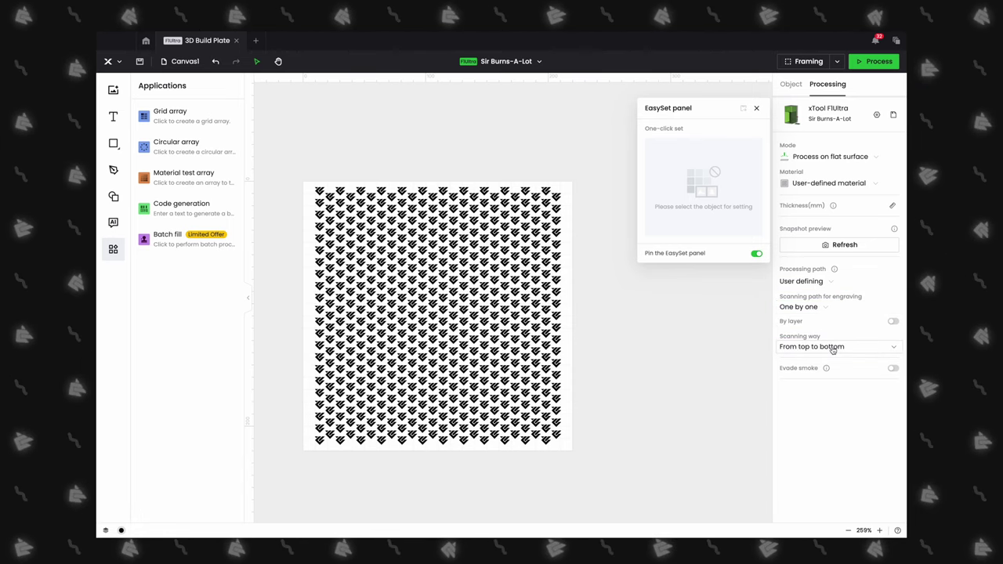
click(832, 350)
click(829, 347)
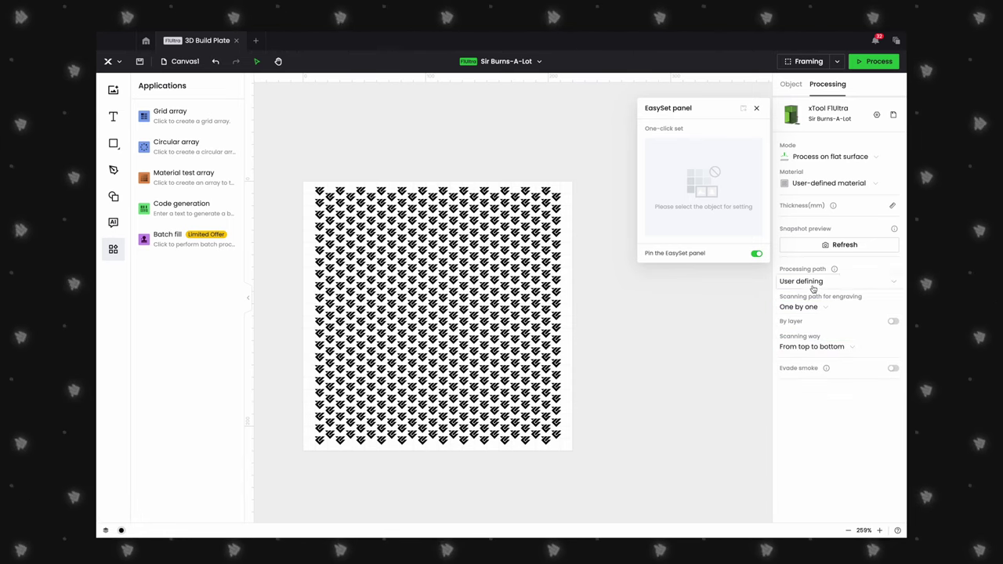
click(813, 288)
click(792, 297)
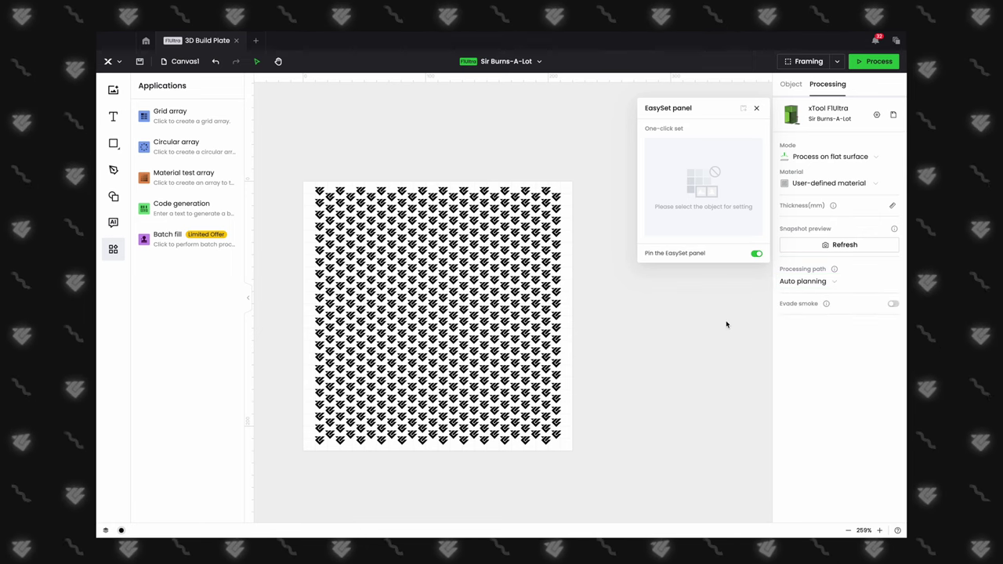
Set the whole logo array to Fiber IR at 1000 mm/s, 300 lines per cm and 3 passes
drag(597, 448, 307, 183)
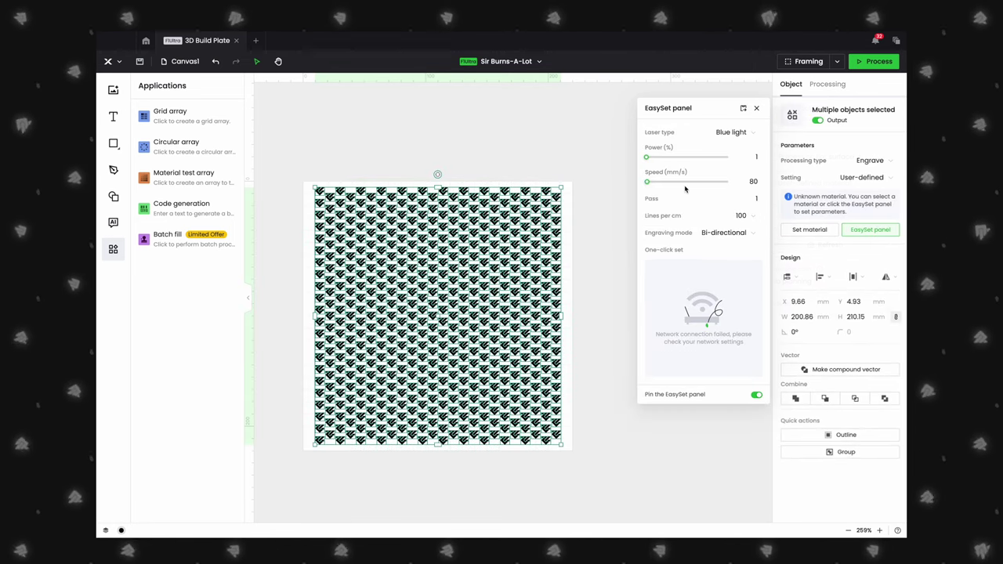
click(743, 129)
click(728, 162)
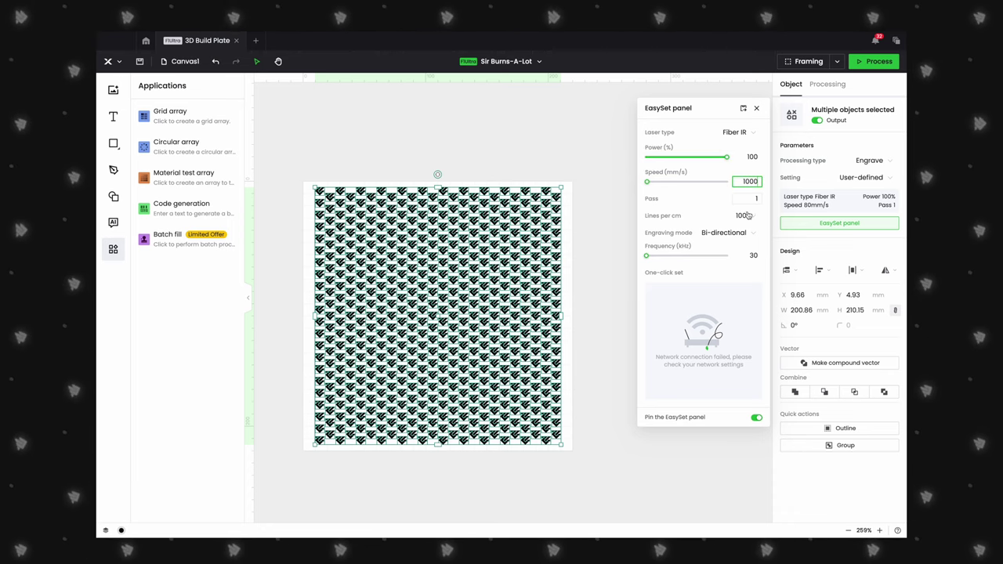
click(749, 215)
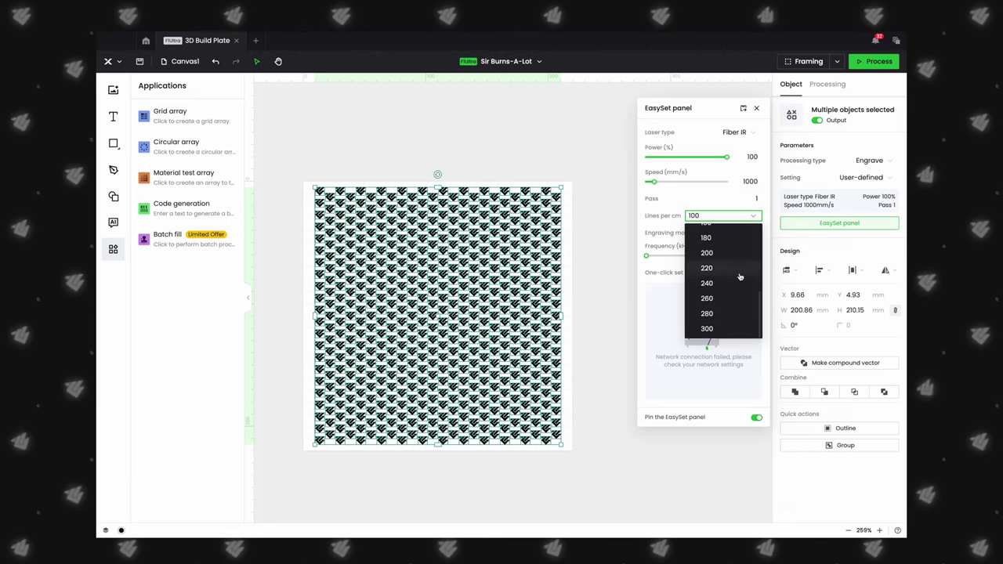
click(715, 329)
click(756, 200)
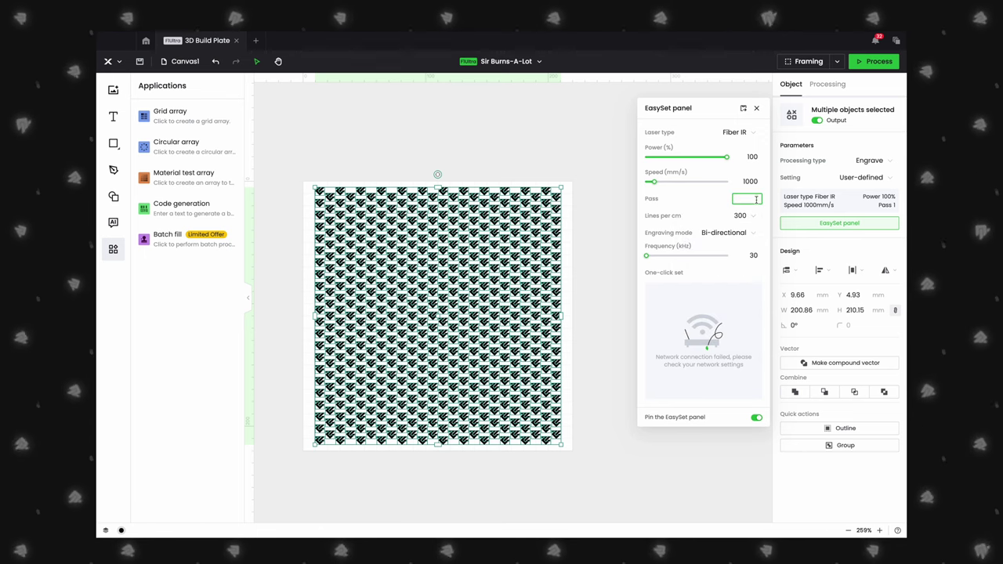
text(3)
key(Return)
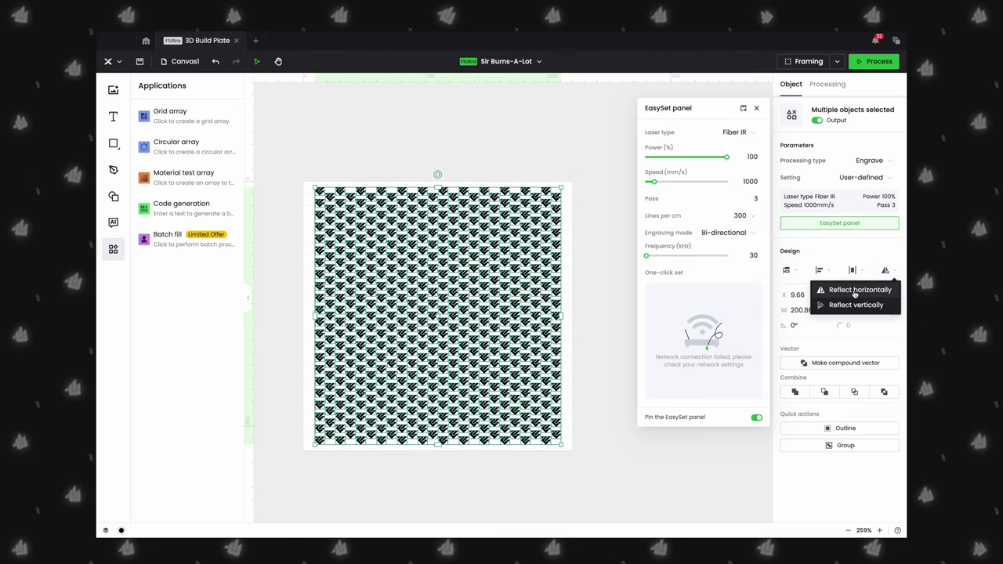